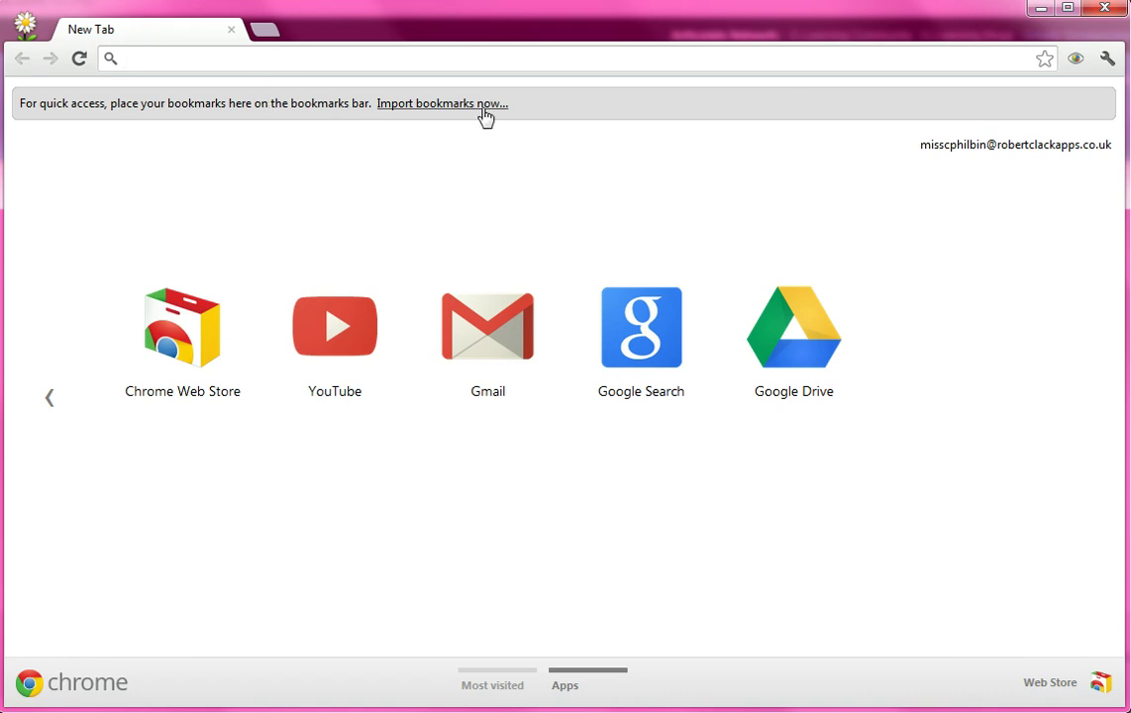
text(ww)
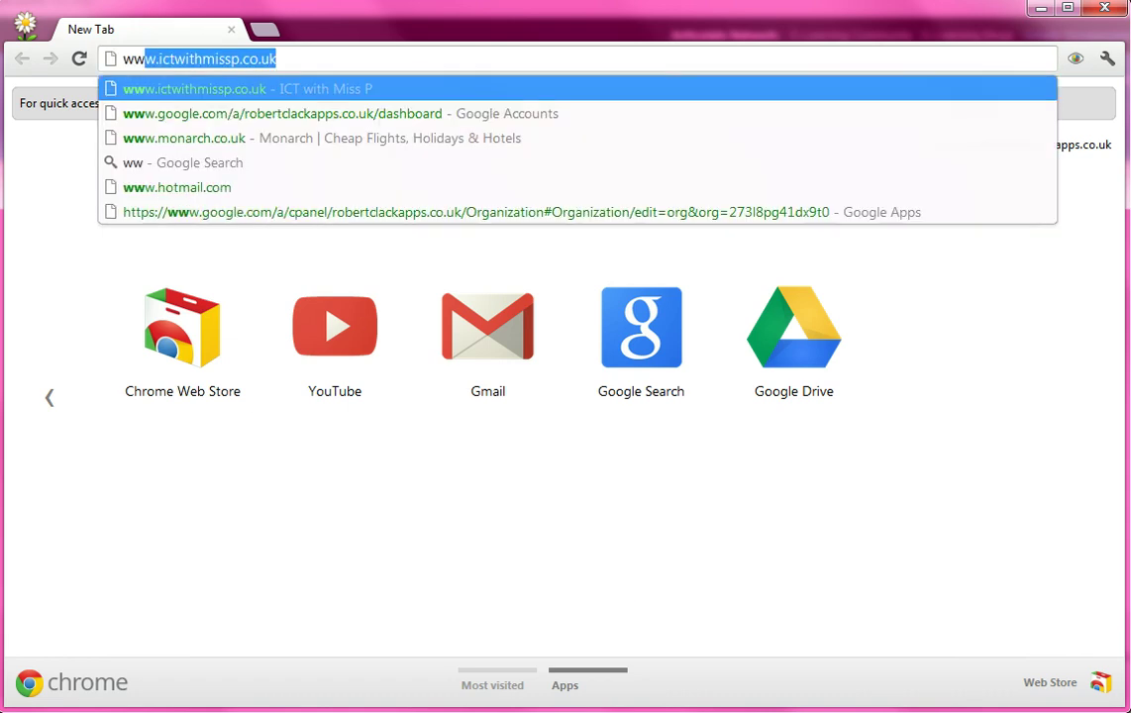
text(w.ictwithm)
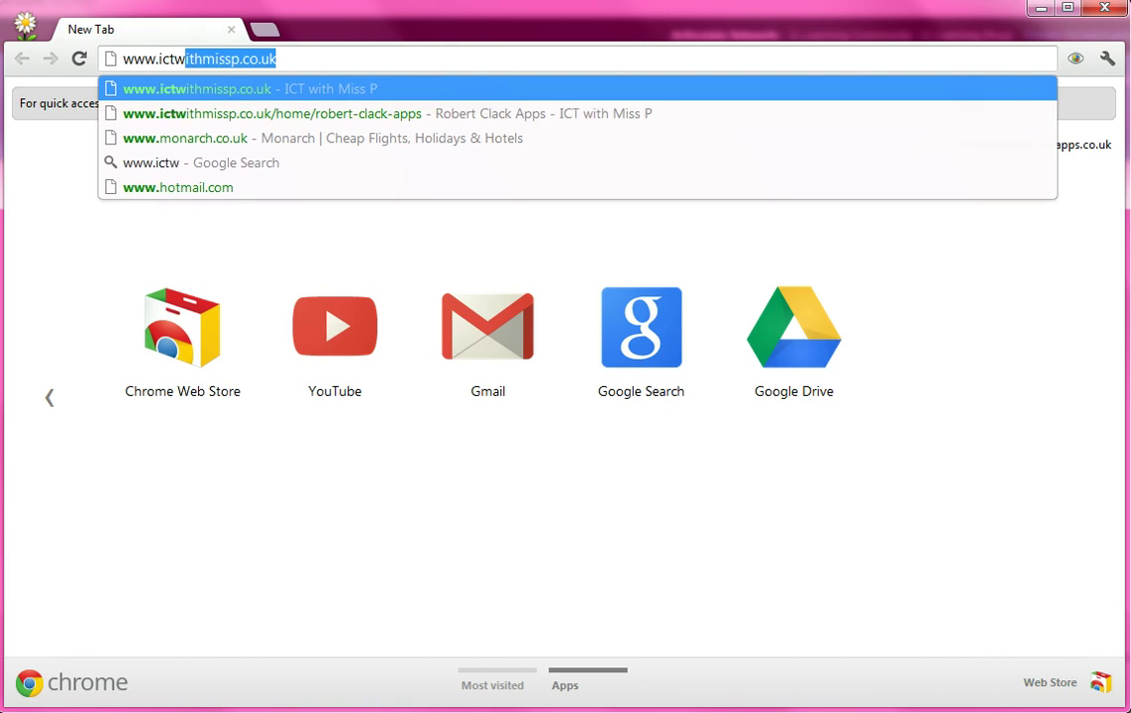
text(issp.co.)
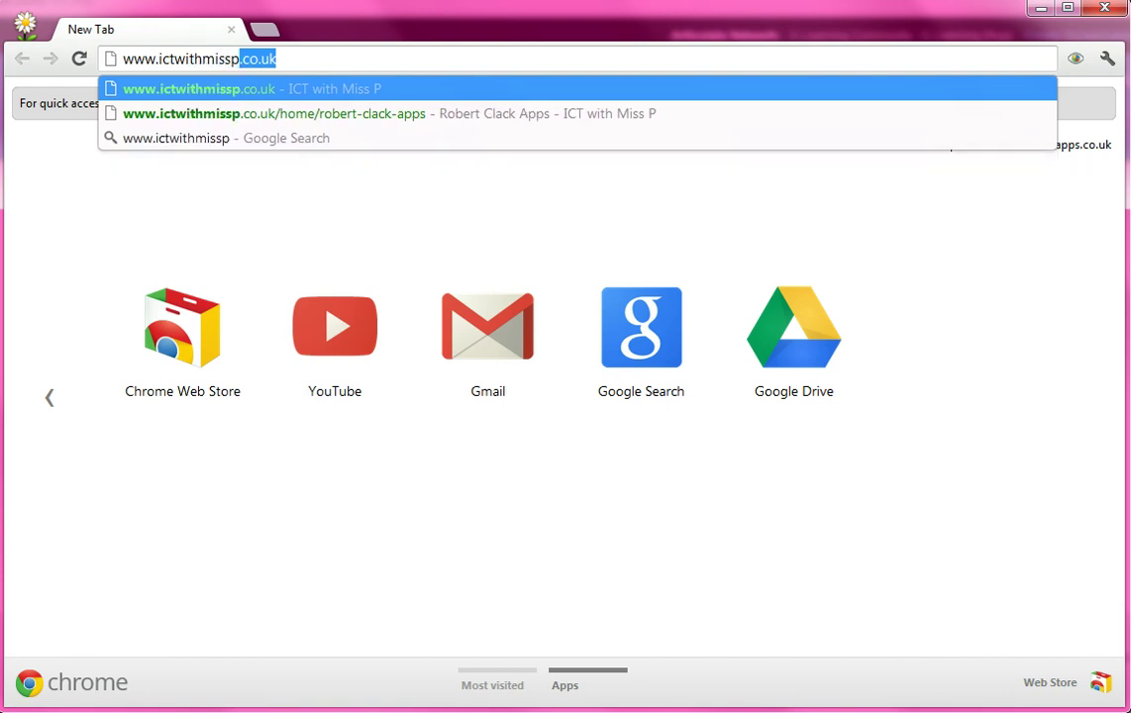
key(Return)
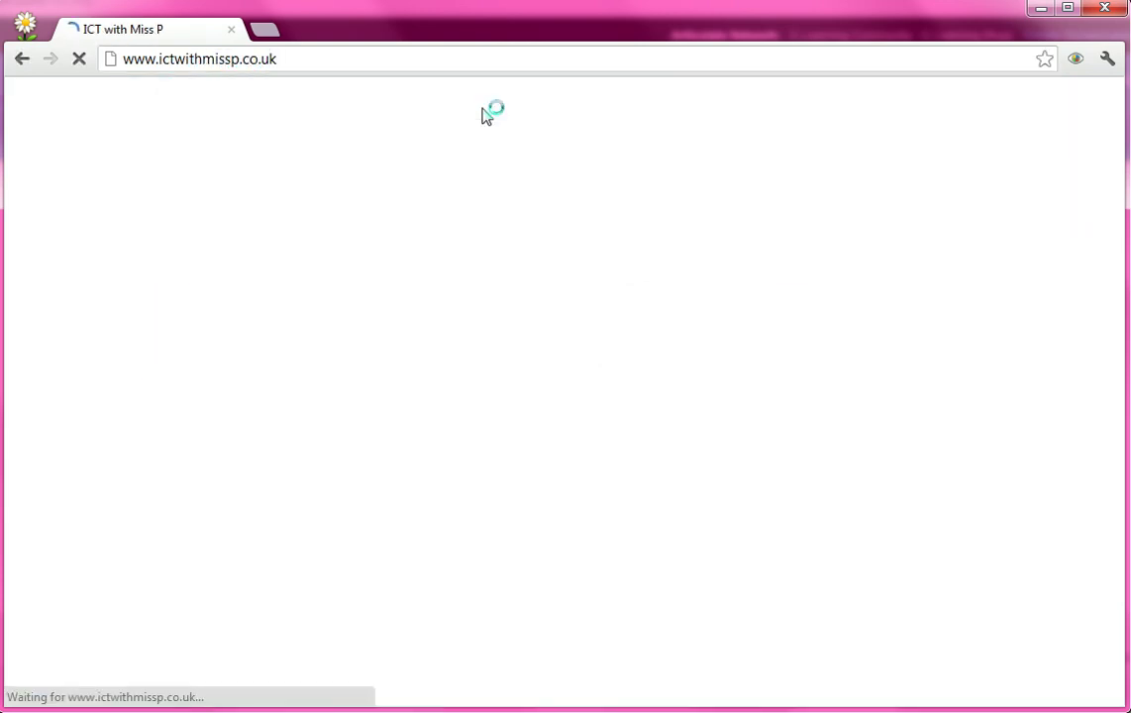
Go through the Robert Clack Apps page to the school's Google Sites sign-in.
scroll(669, 461, down, 4)
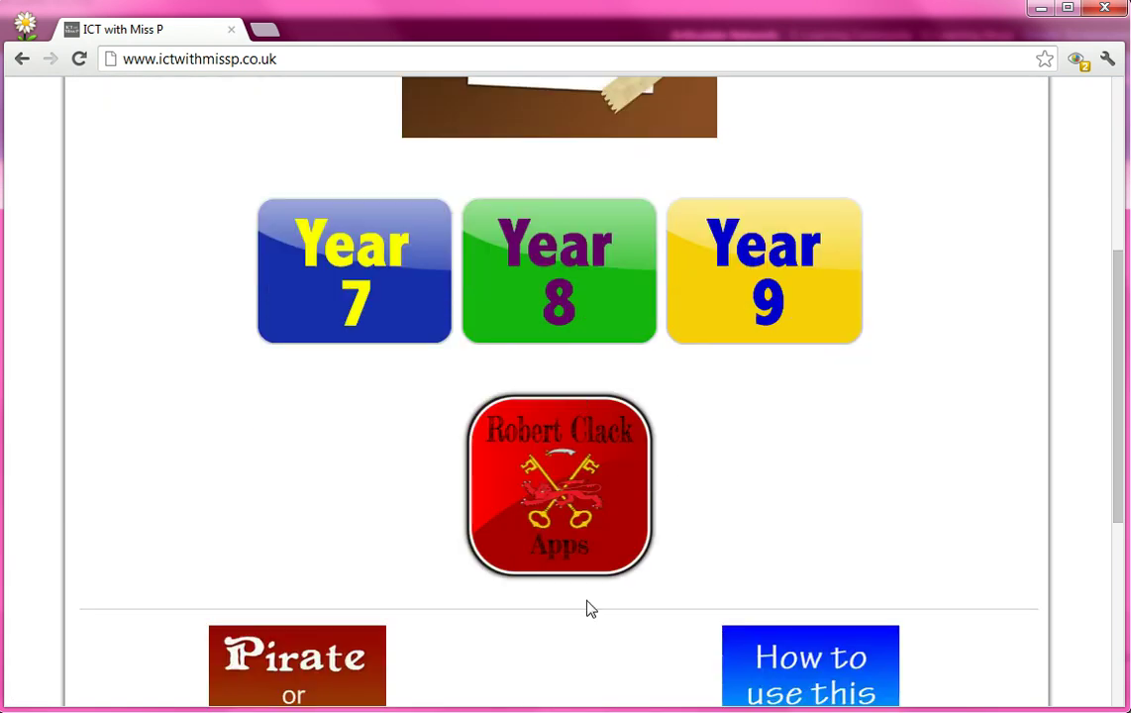
click(570, 480)
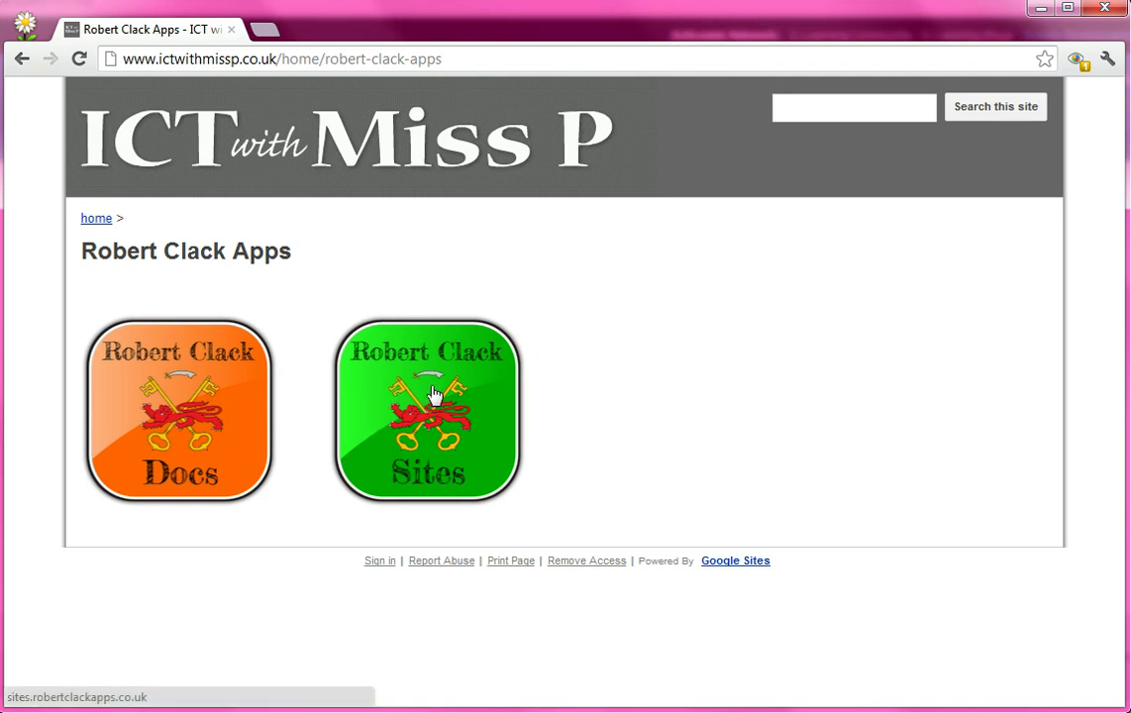
click(442, 423)
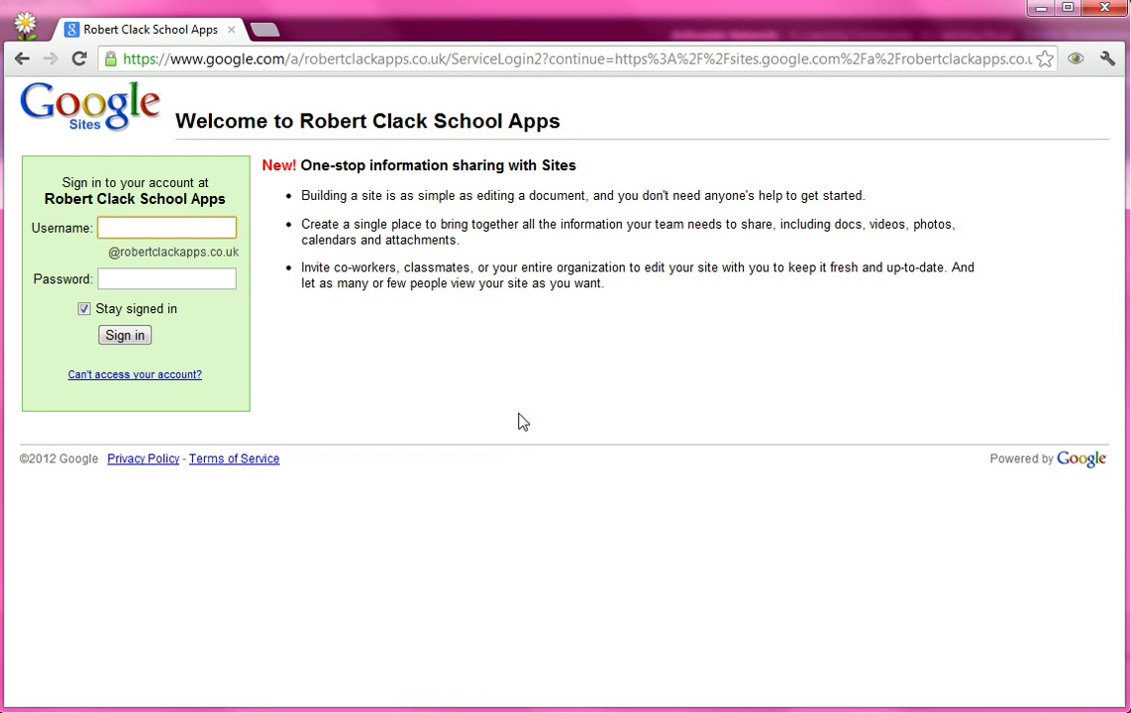
Sign in with the student's school username and account password.
text(l)
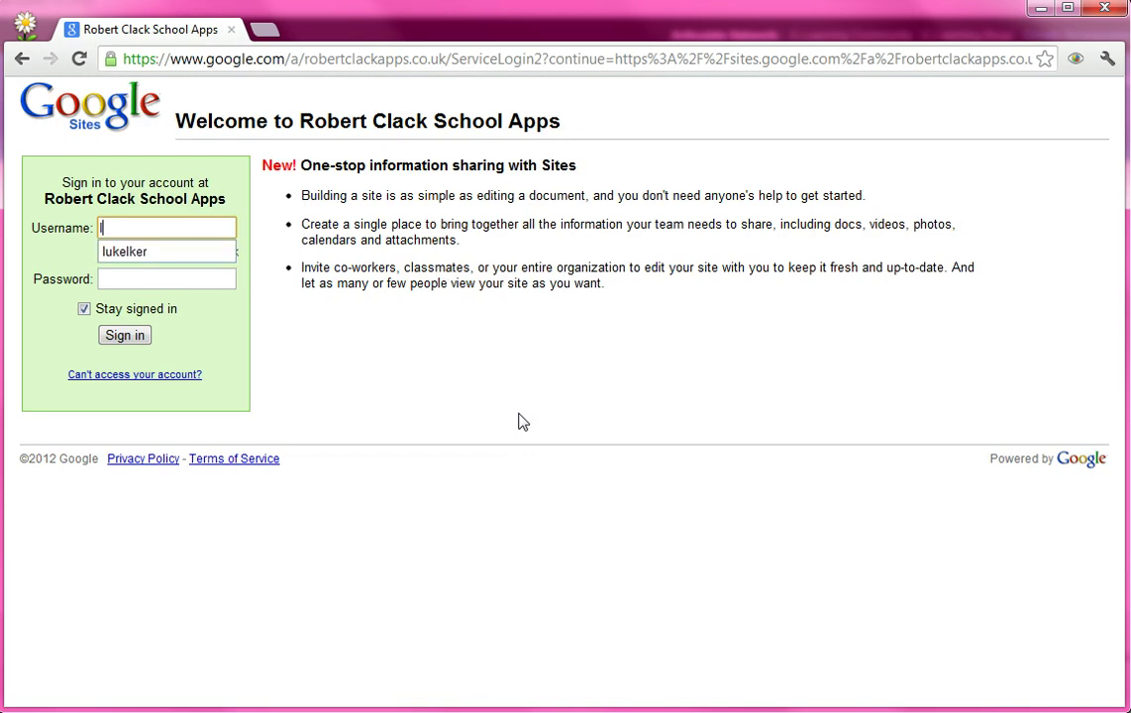
text(ukelker)
key(Tab)
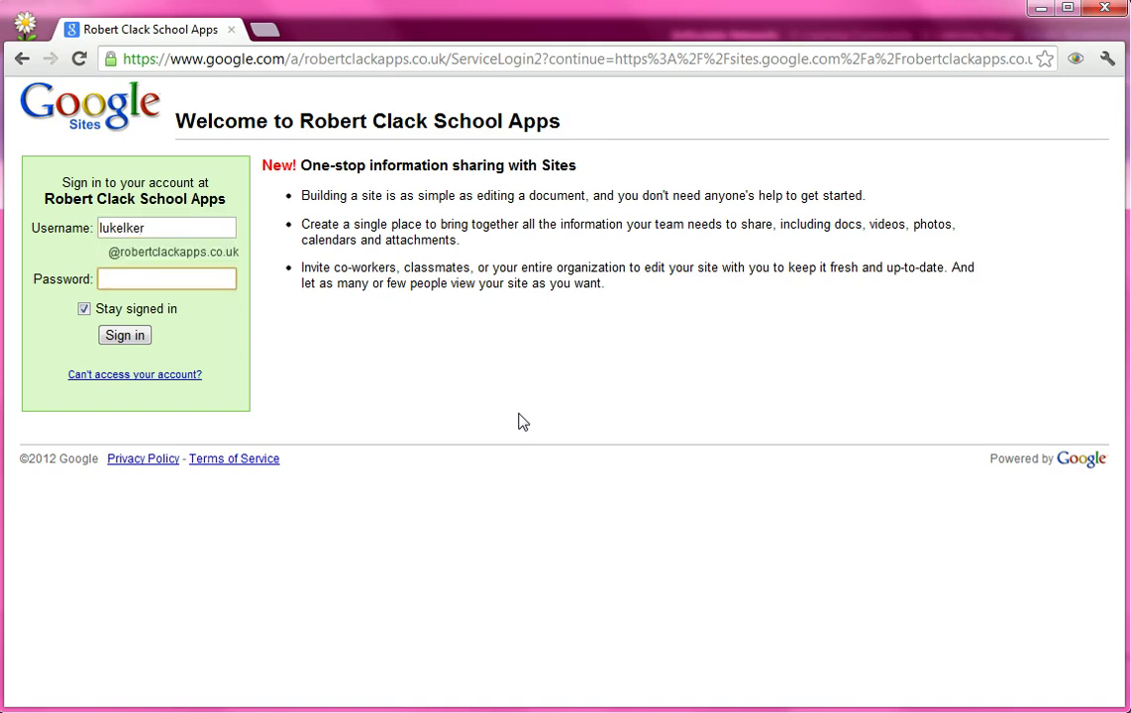
text(••••••••)
key(Return)
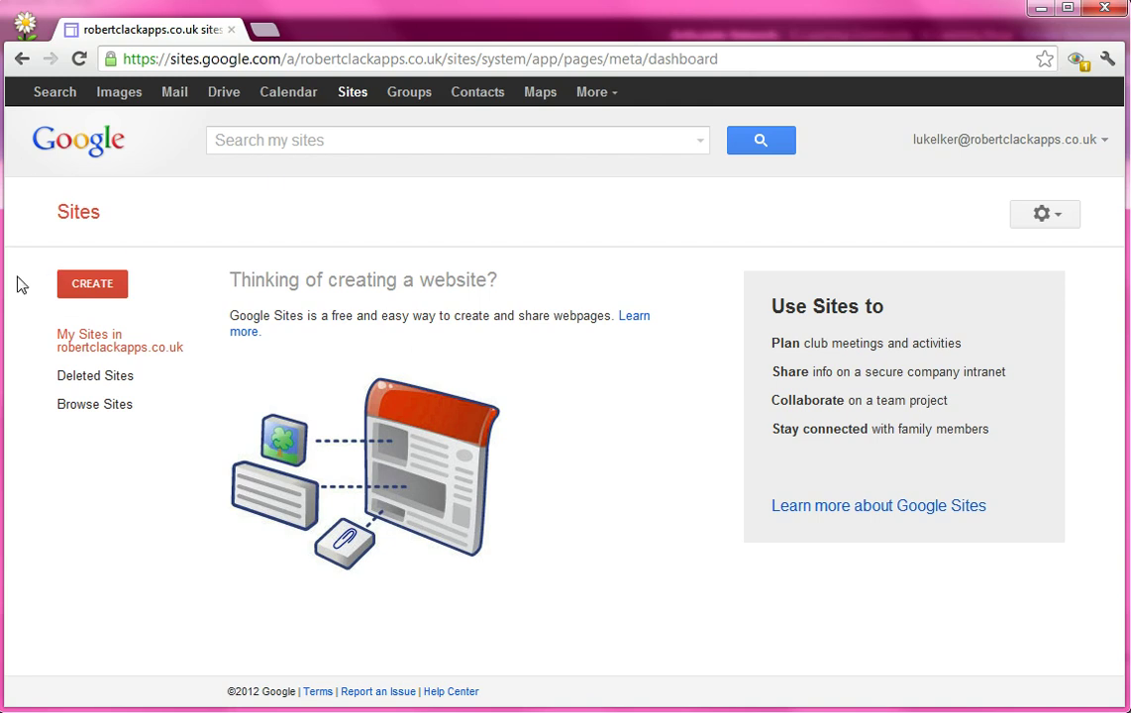
Start a new site and pick the Robert Clack Eportfolio template from the full gallery.
click(103, 286)
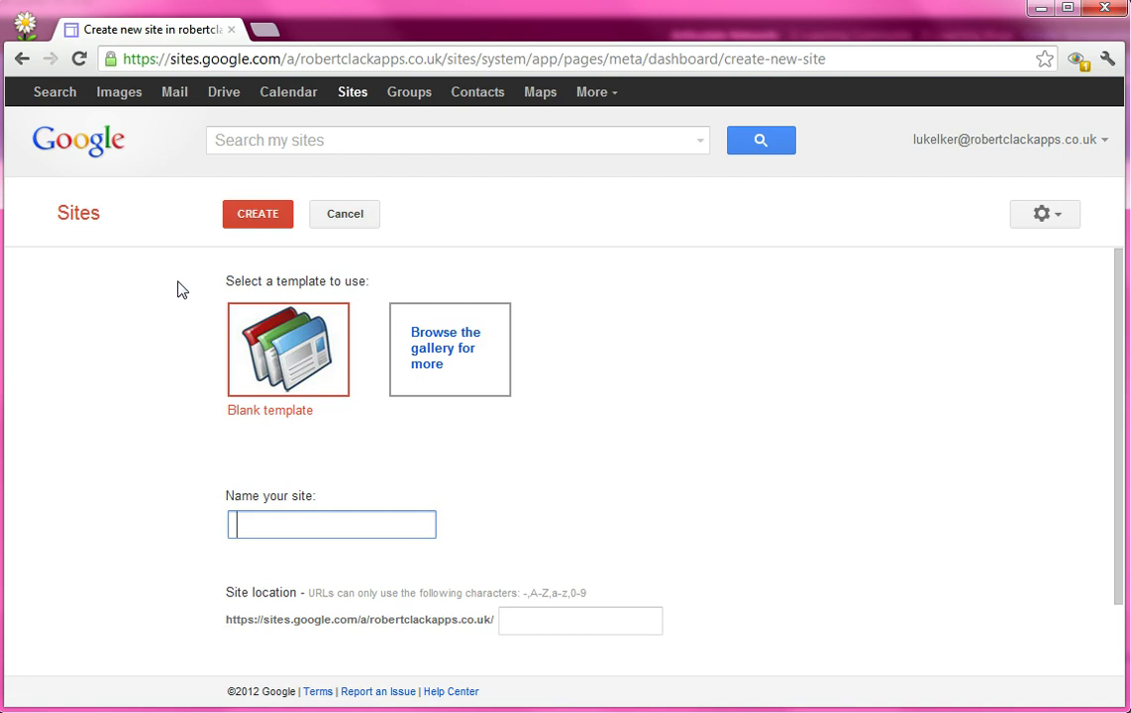
click(461, 358)
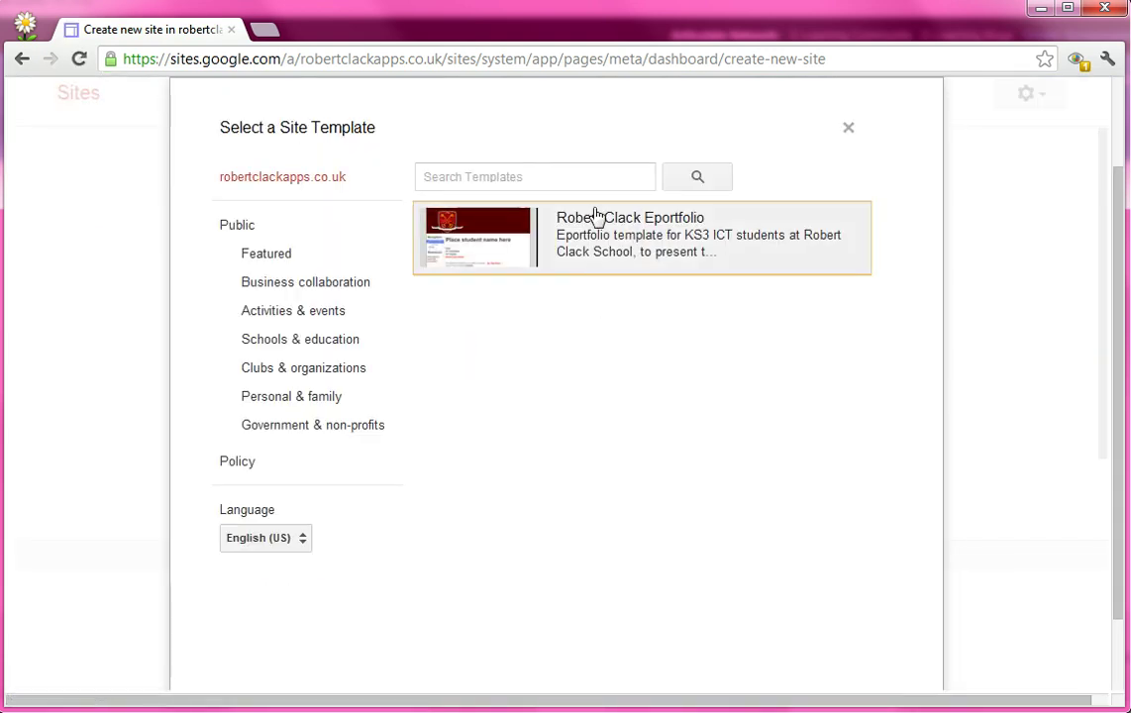
click(522, 243)
scroll(748, 451, down, 3)
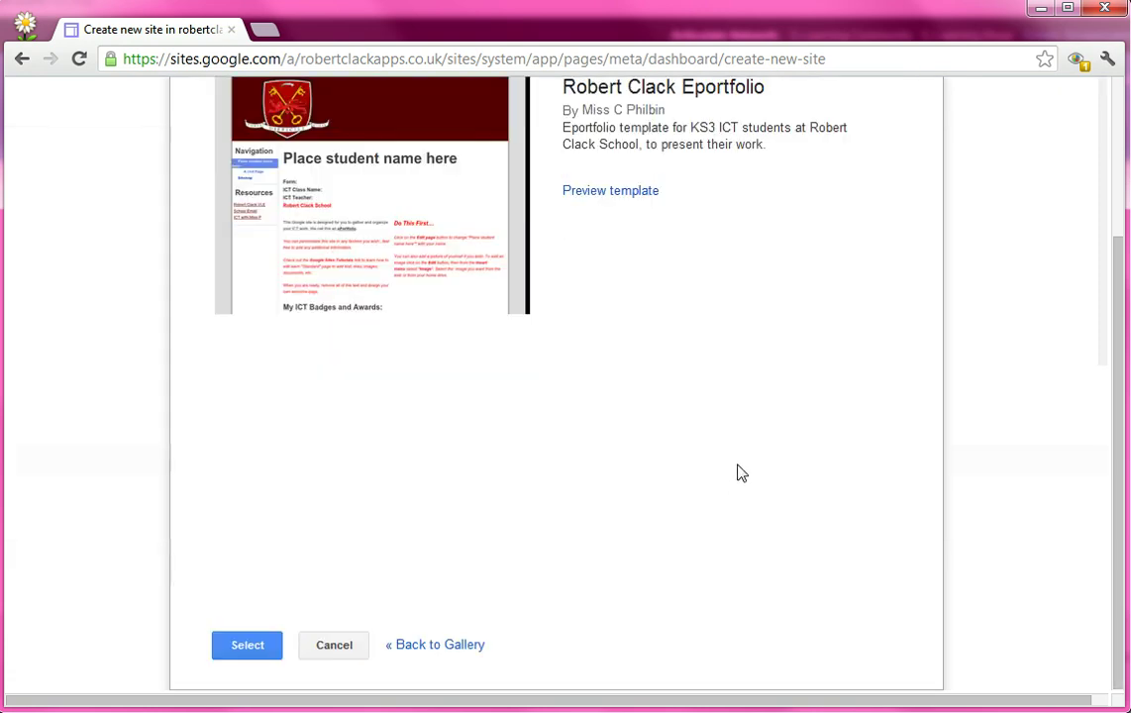
click(251, 648)
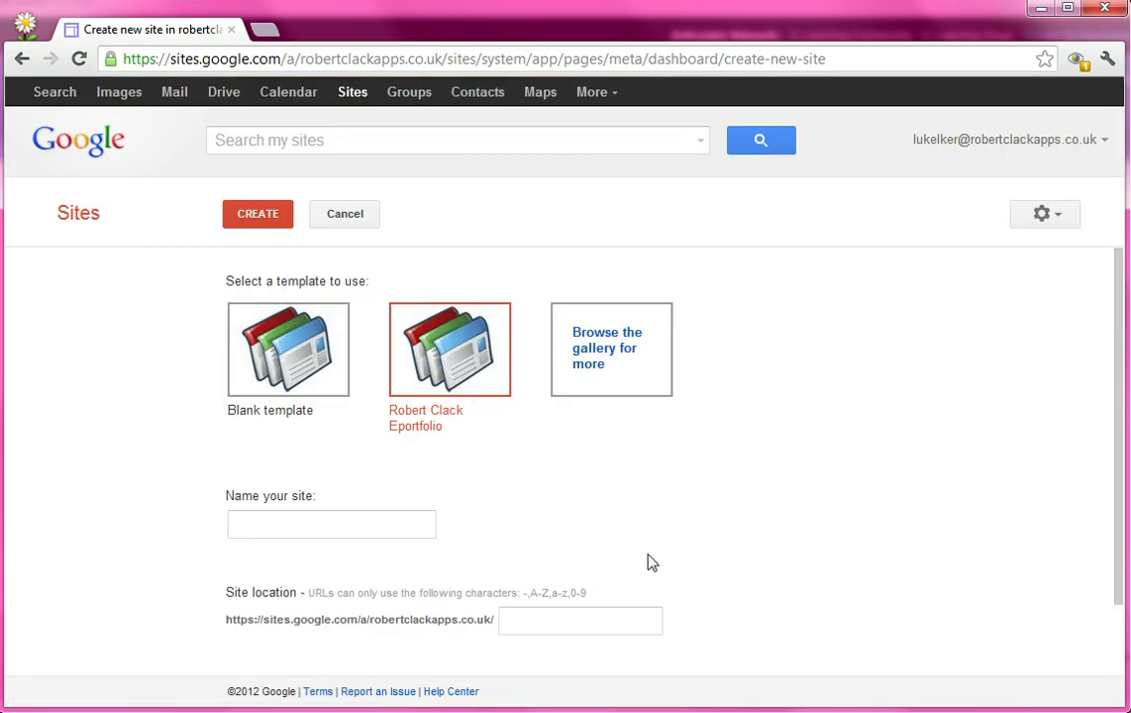
scroll(651, 561, down, 2)
Name the new Eportfolio site after the student and create it.
click(371, 450)
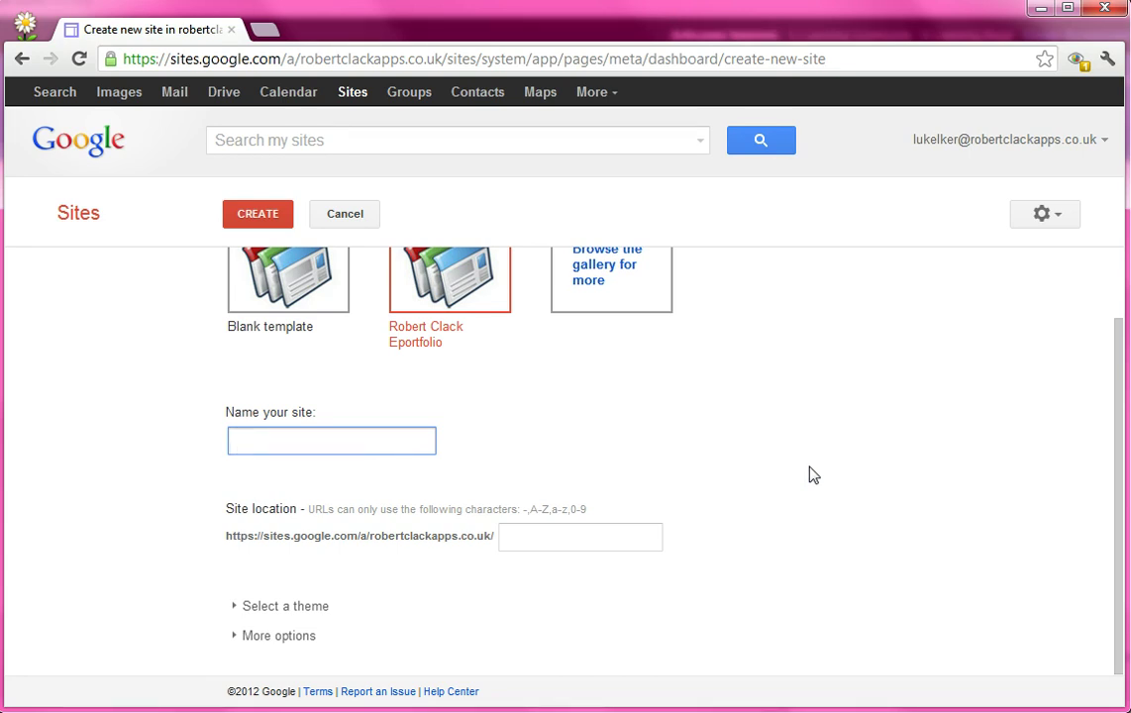
text(Lukel)
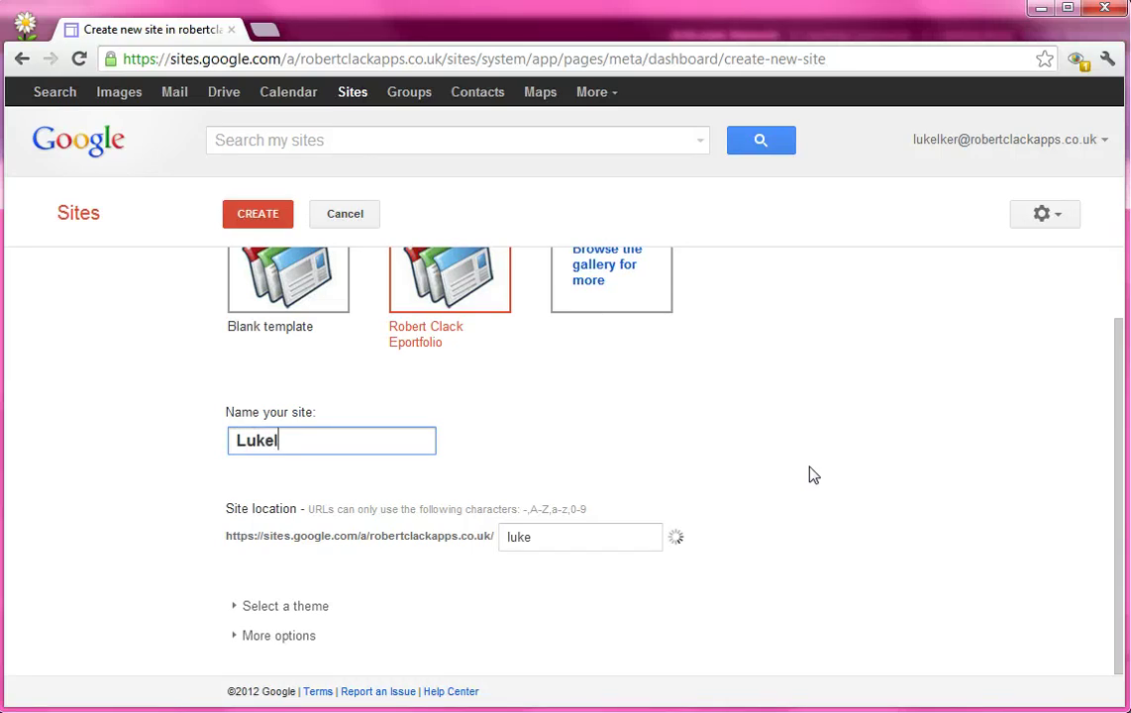
text(ker)
click(1122, 386)
drag(1122, 386, 1122, 317)
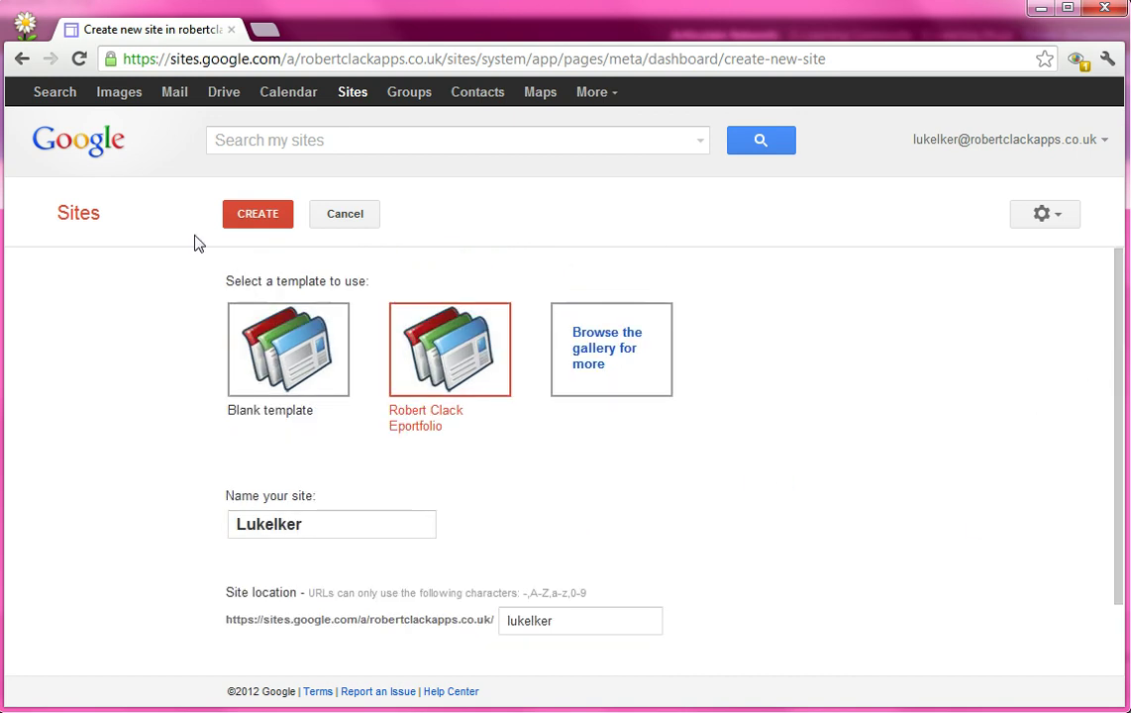
click(247, 219)
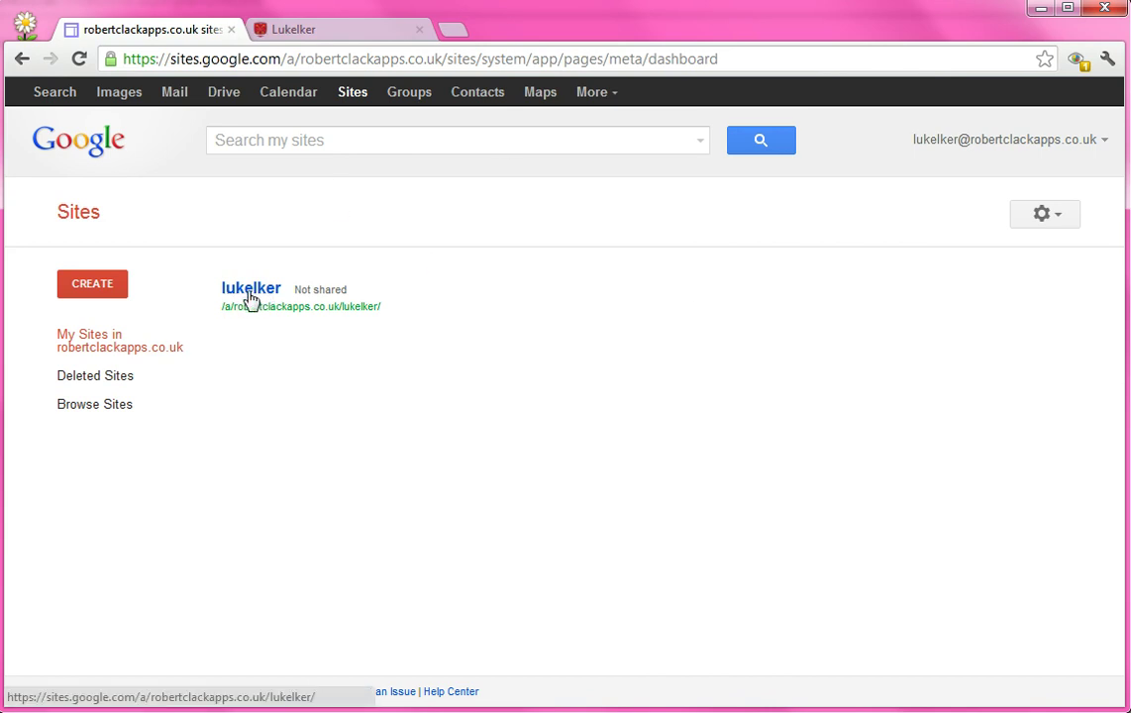
click(299, 27)
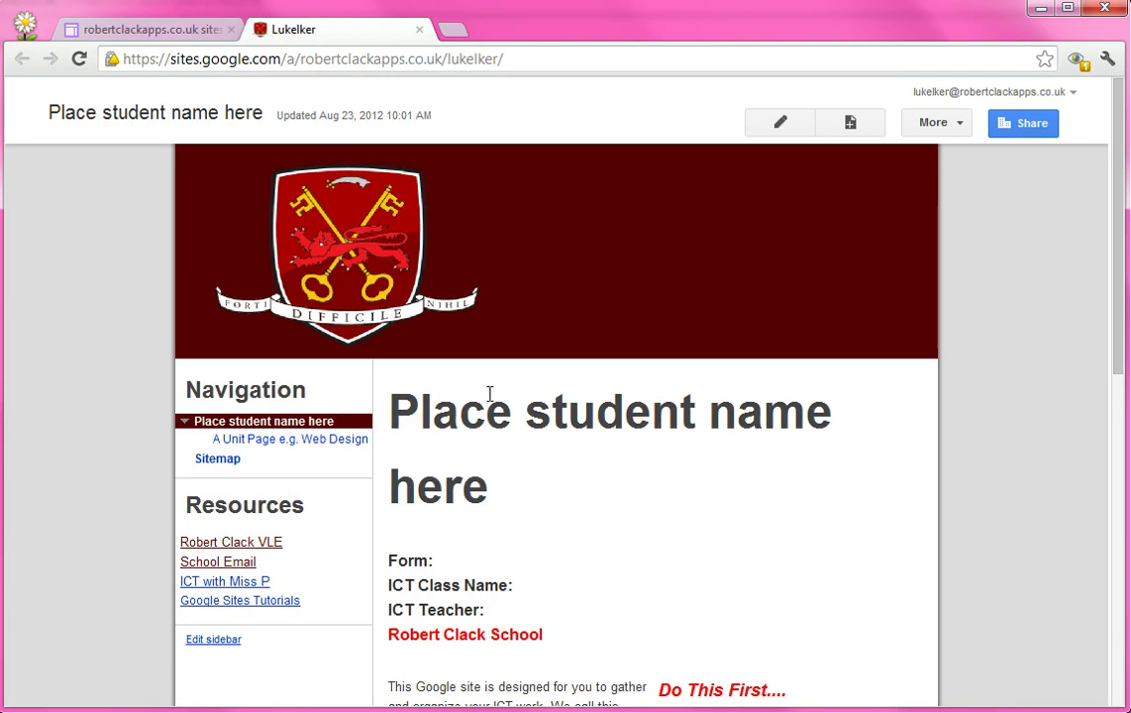
scroll(717, 482, down, 1)
scroll(720, 485, up, 1)
Replace the placeholder home page title with the student's full name.
click(769, 132)
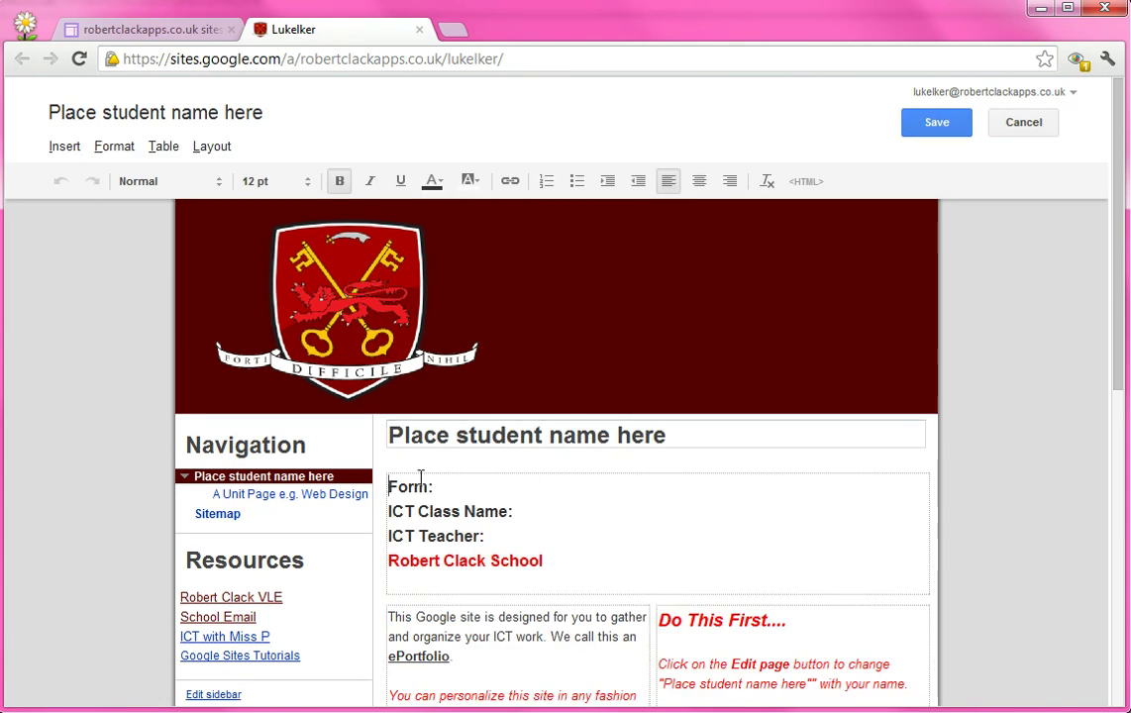
drag(666, 435, 376, 435)
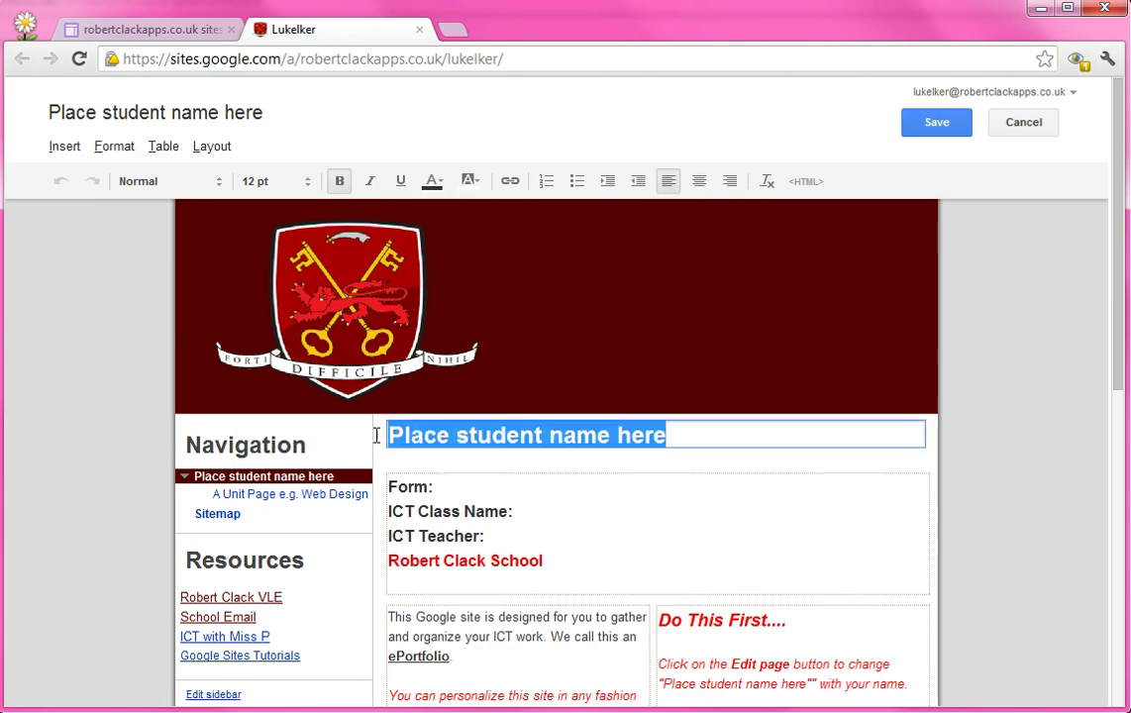
text(Luke)
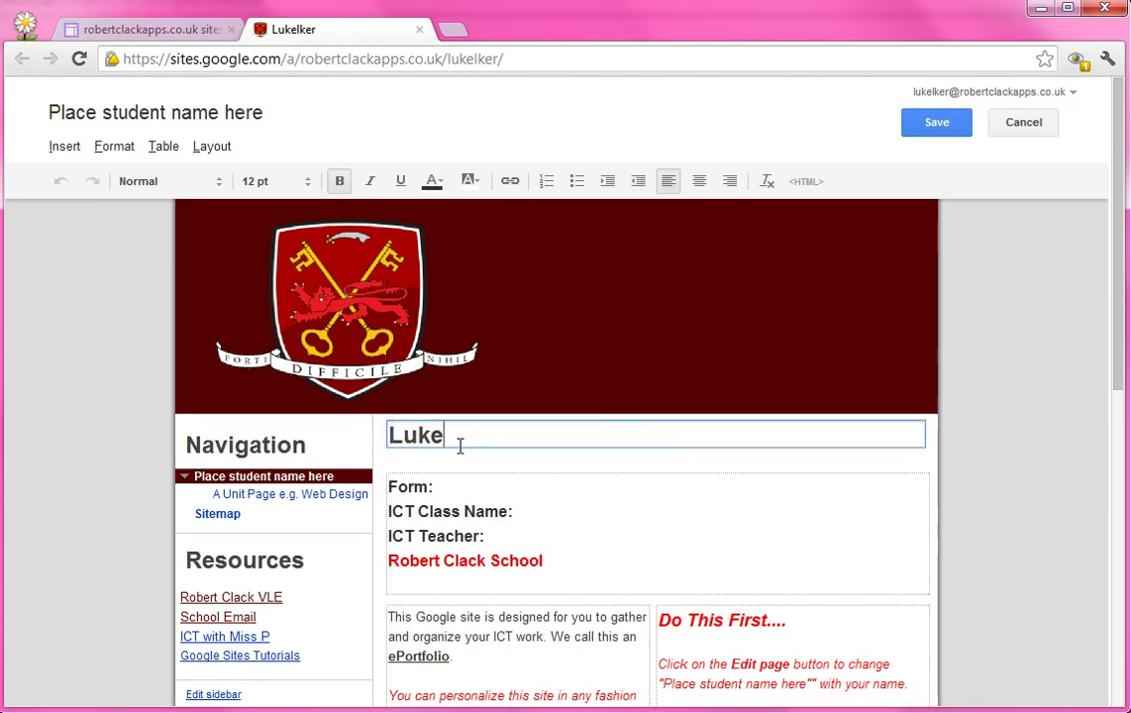
text( Skywalker)
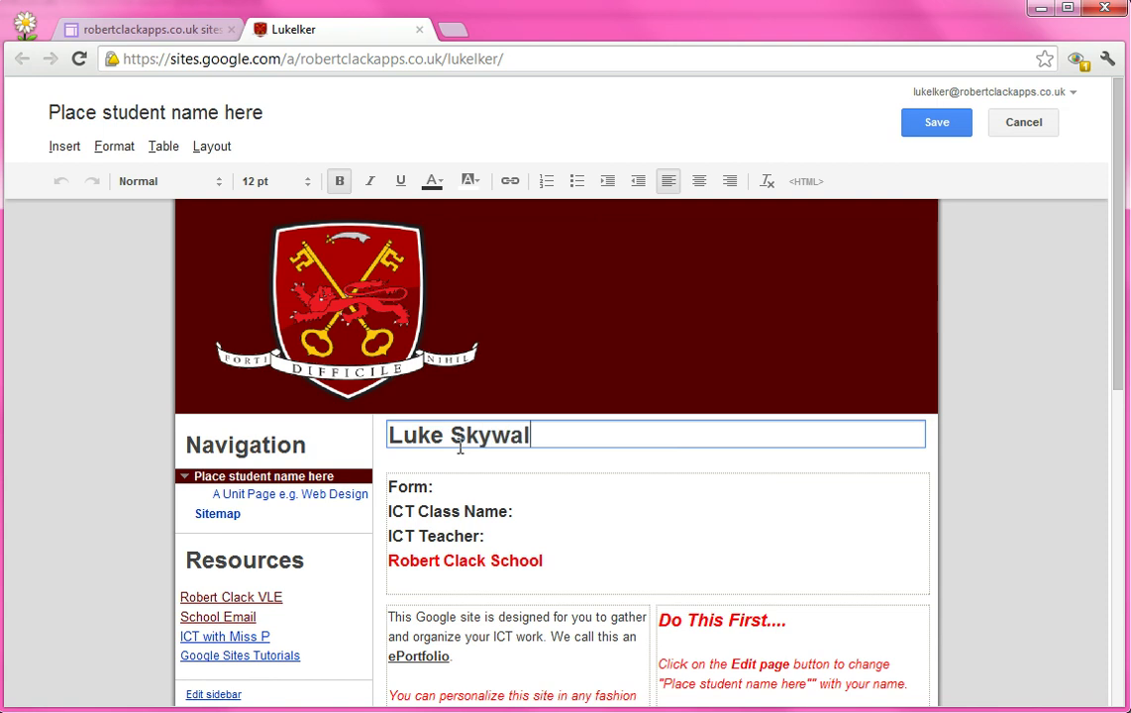
Fill in ICT Class Name '7 Gates' and the ICT teacher's name.
click(523, 491)
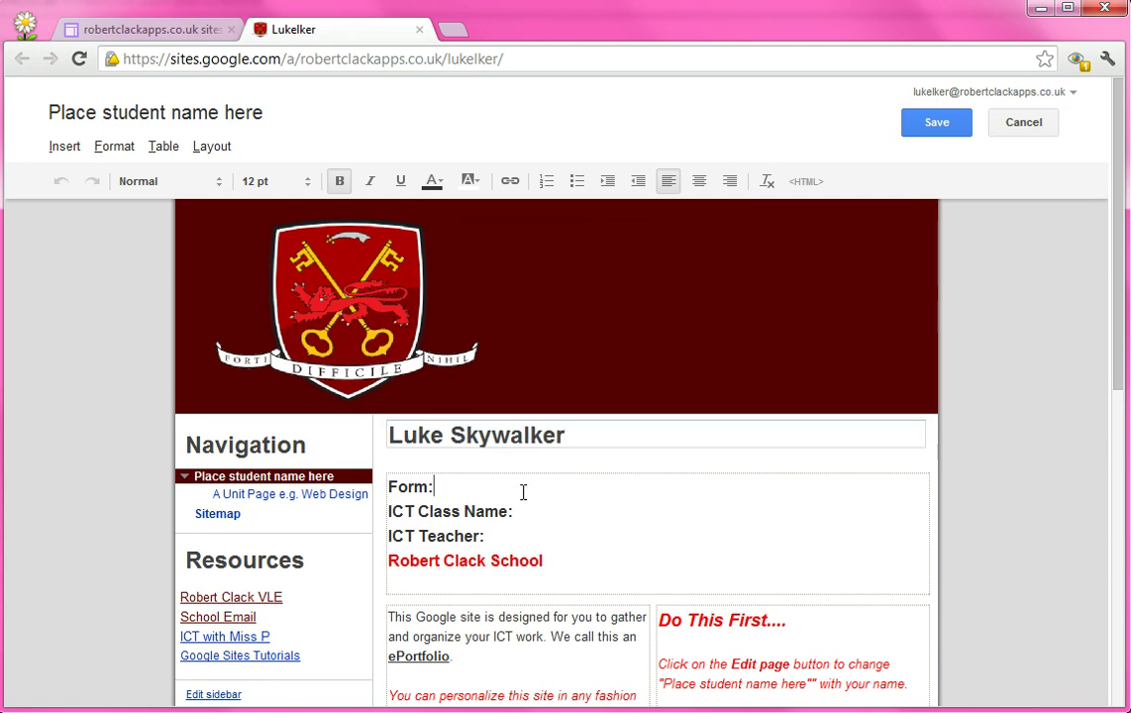
click(614, 503)
text(7 Gates ICT)
text( Teacher: Miss P)
text(hilbin)
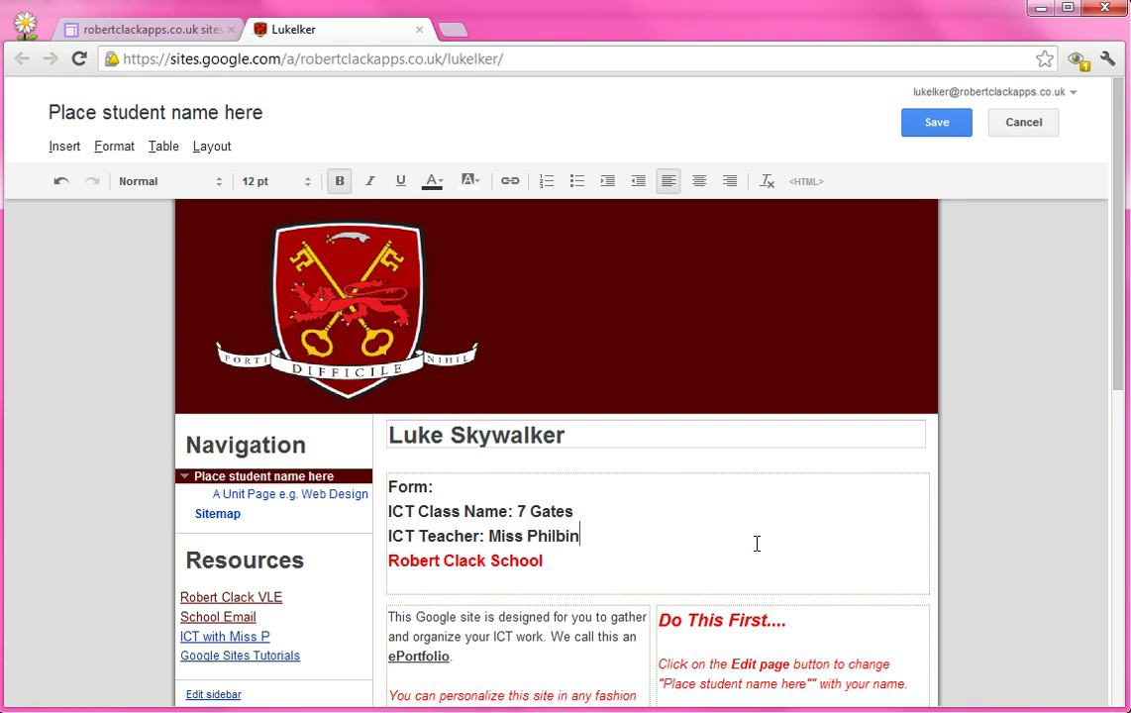
Review the edited home page, then go to the 'A Unit Page e.g. Web Design' page.
scroll(756, 543, down, 3)
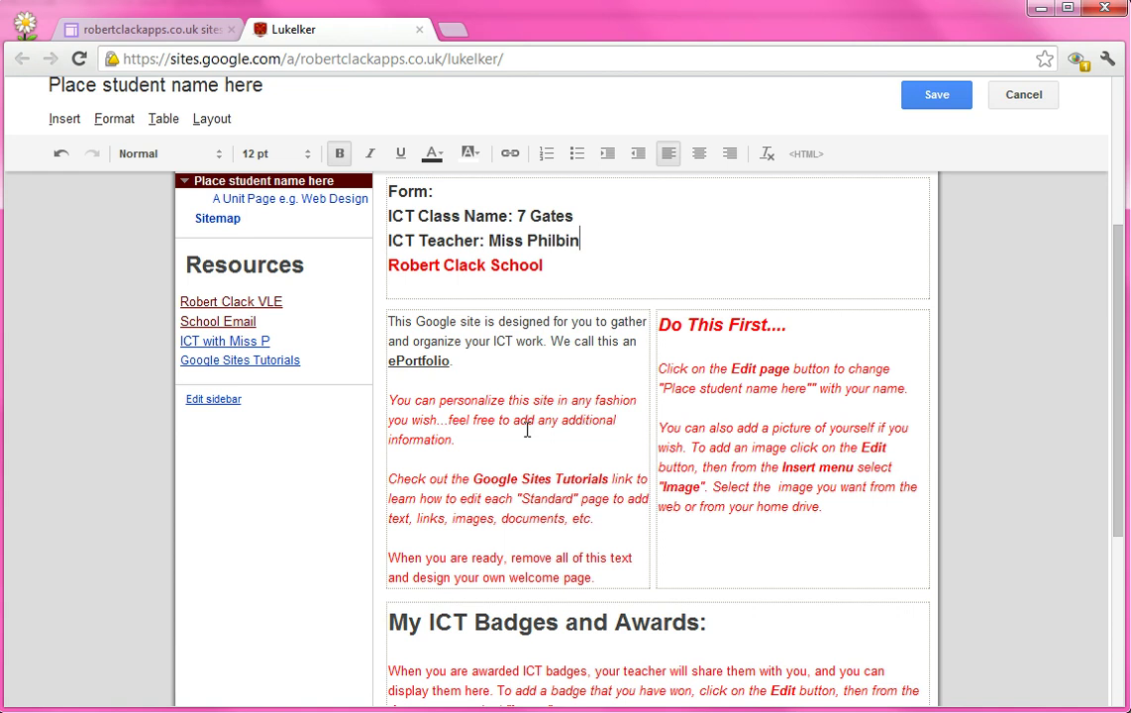
scroll(705, 430, down, 3)
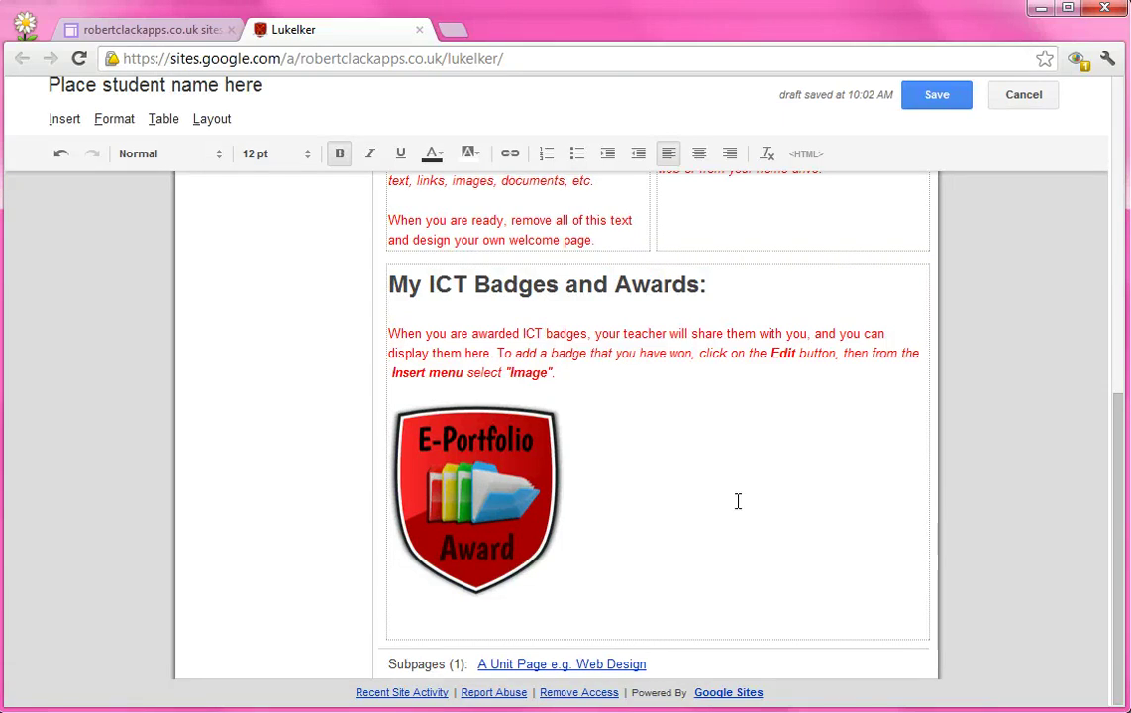
scroll(742, 563, up, 6)
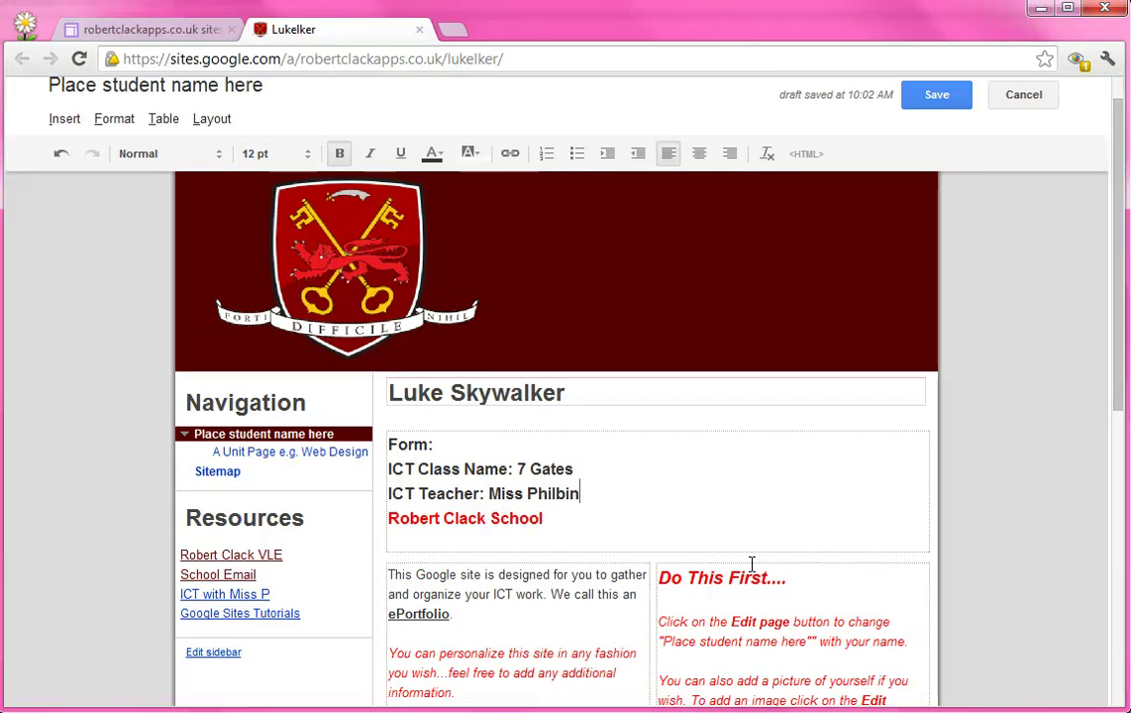
scroll(752, 564, down, 1)
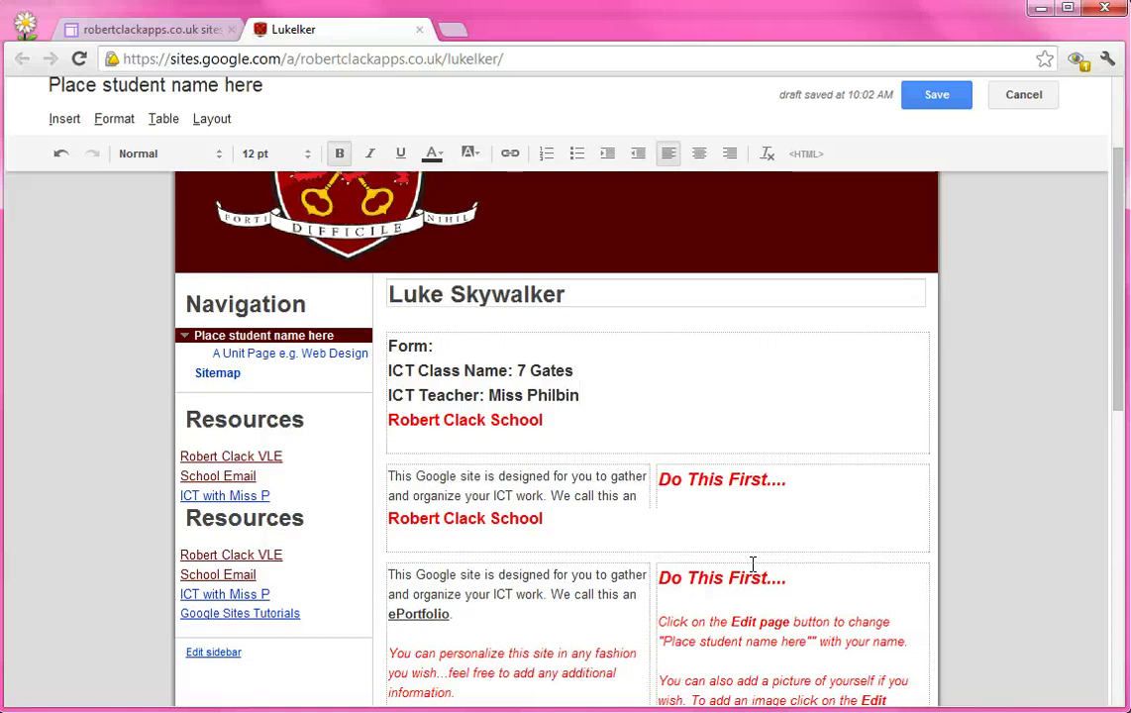
scroll(753, 564, up, 1)
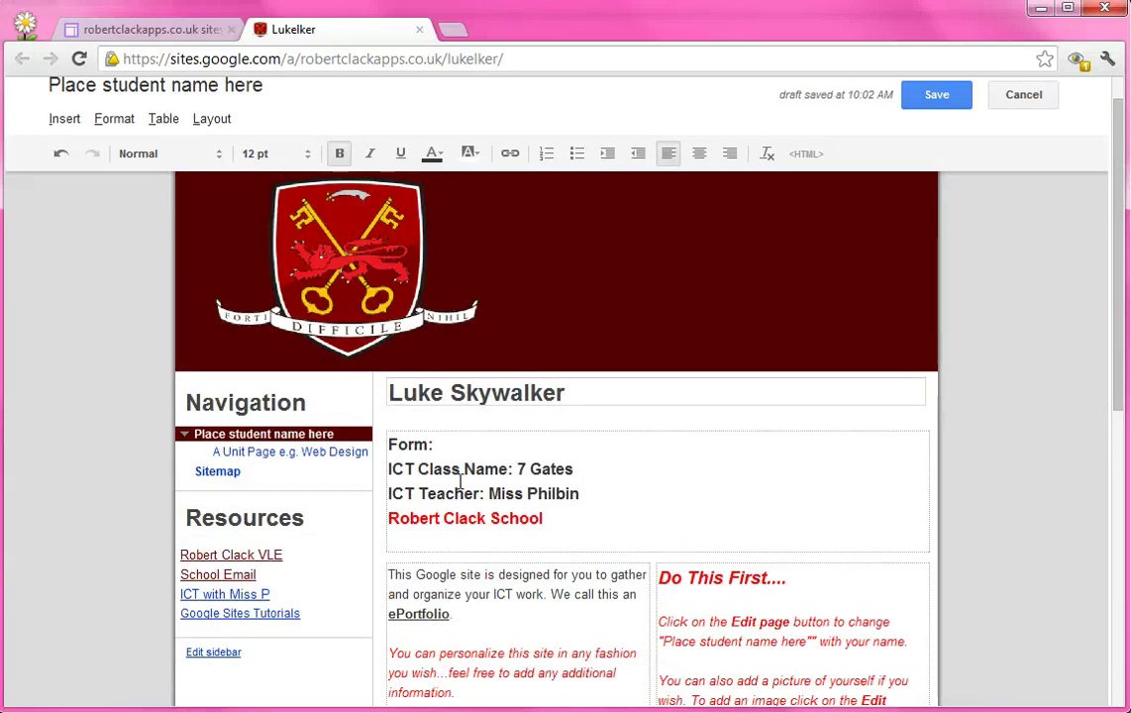
click(303, 453)
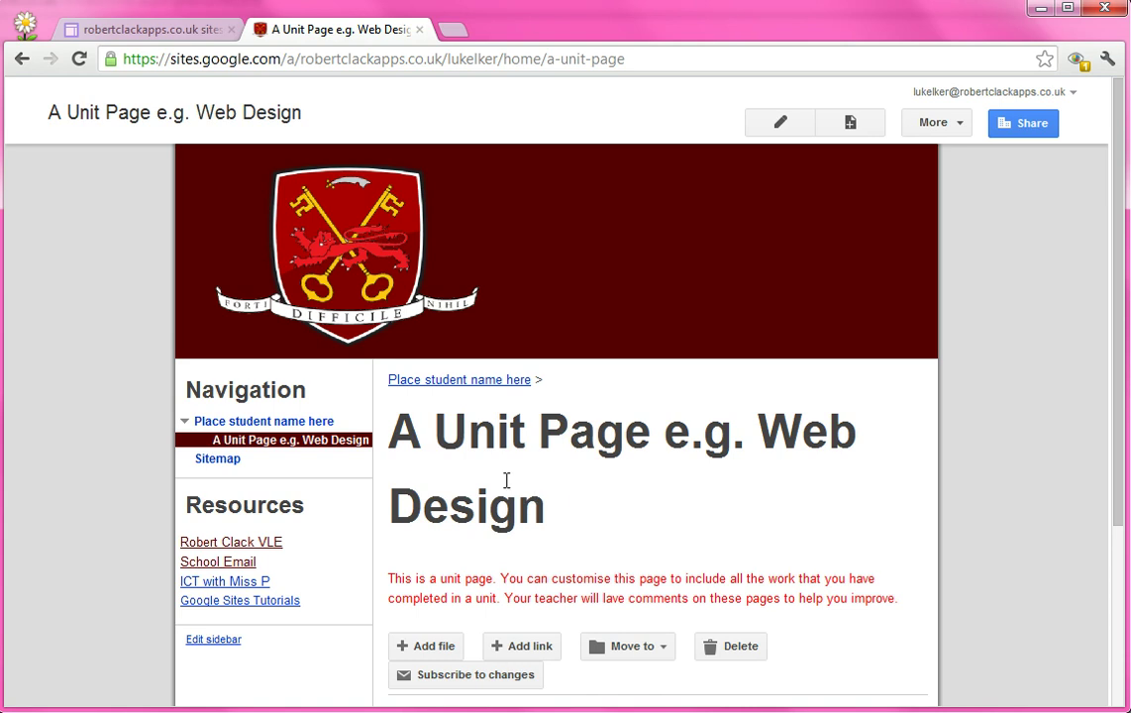
Save the unit page without changes and return to the 'Place student name here' home page.
scroll(809, 572, down, 1)
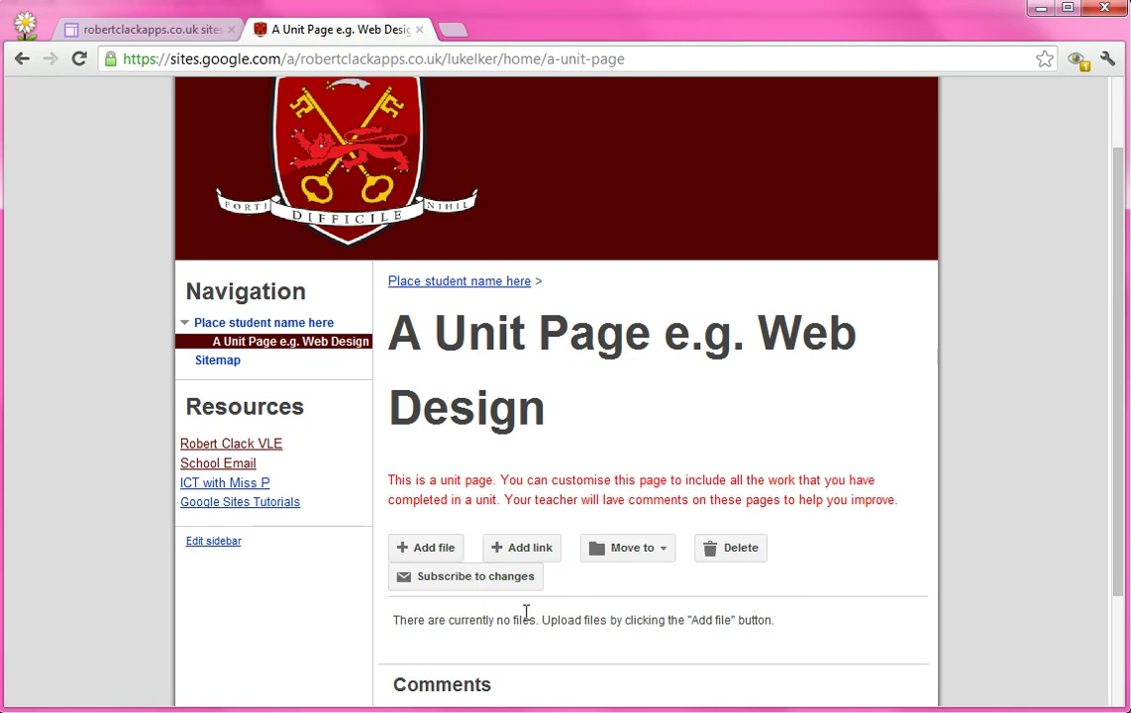
scroll(526, 611, up, 1)
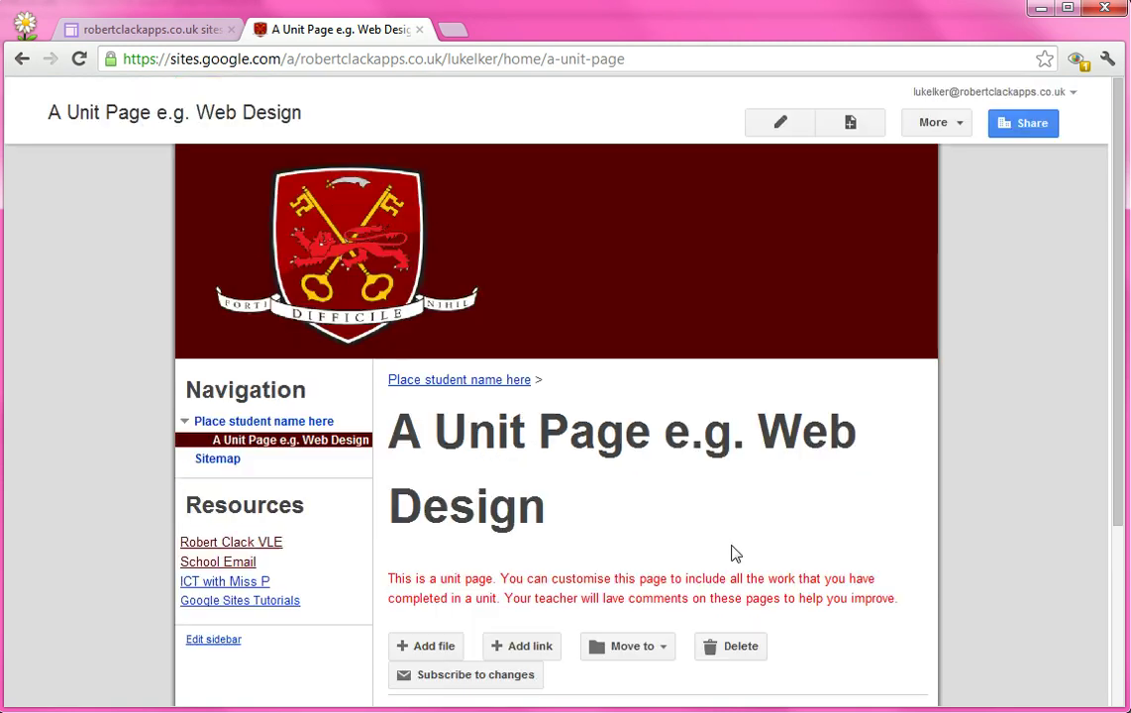
click(777, 124)
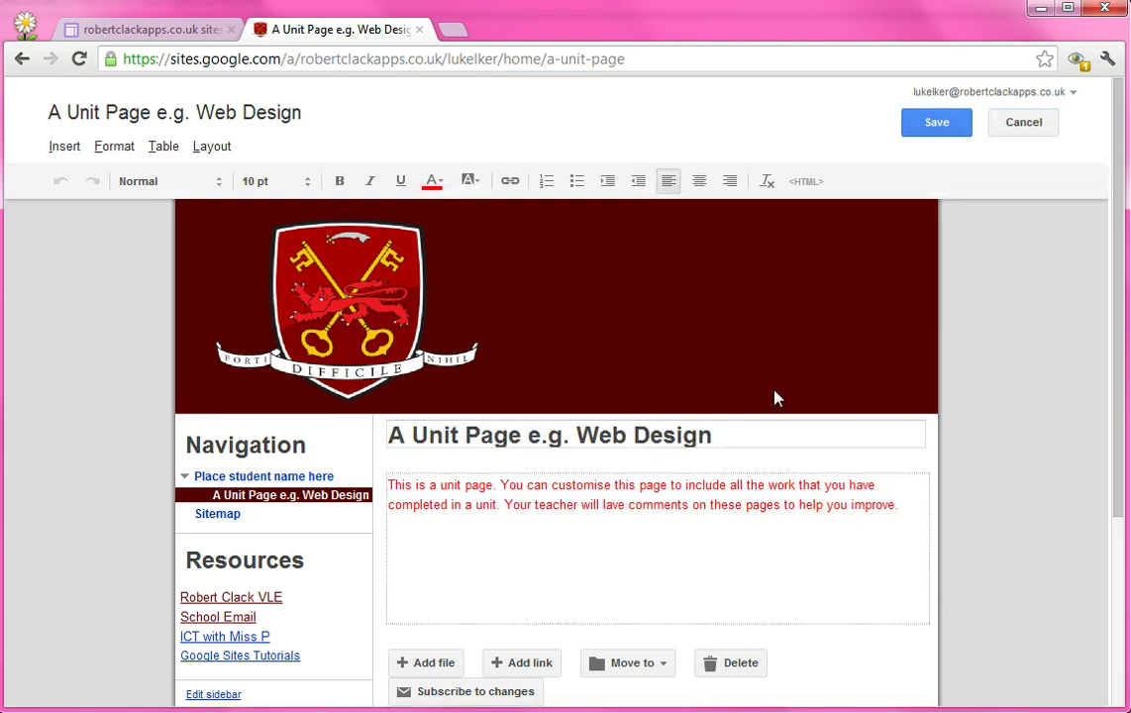
click(935, 138)
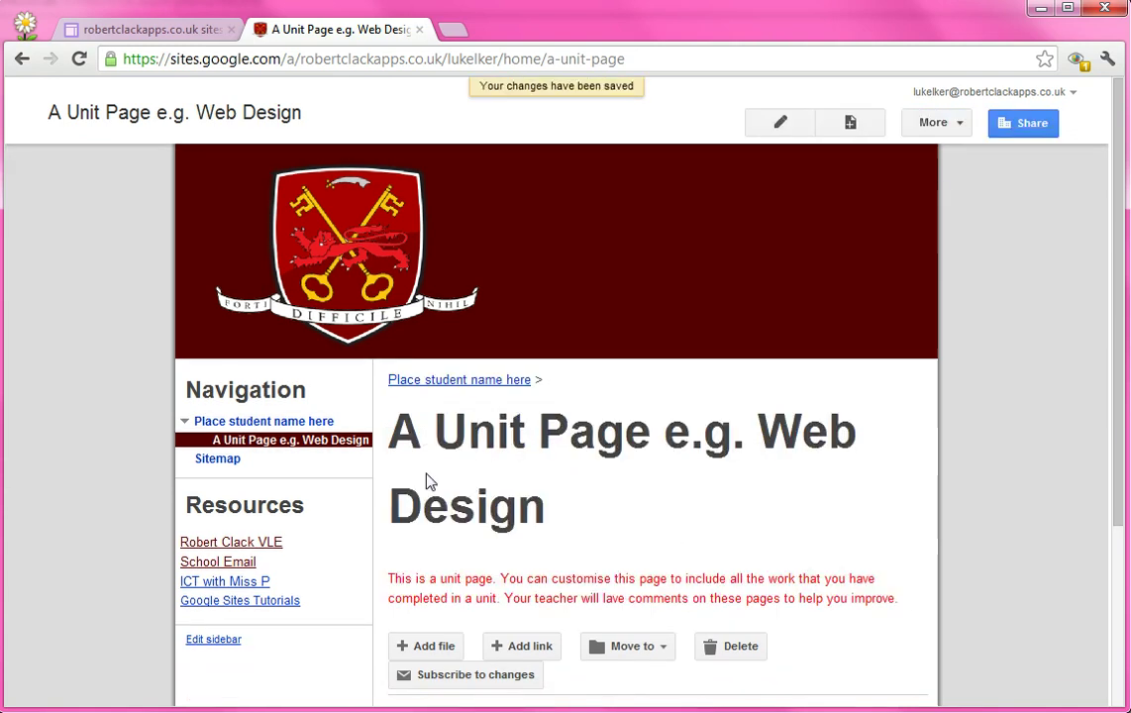
click(255, 422)
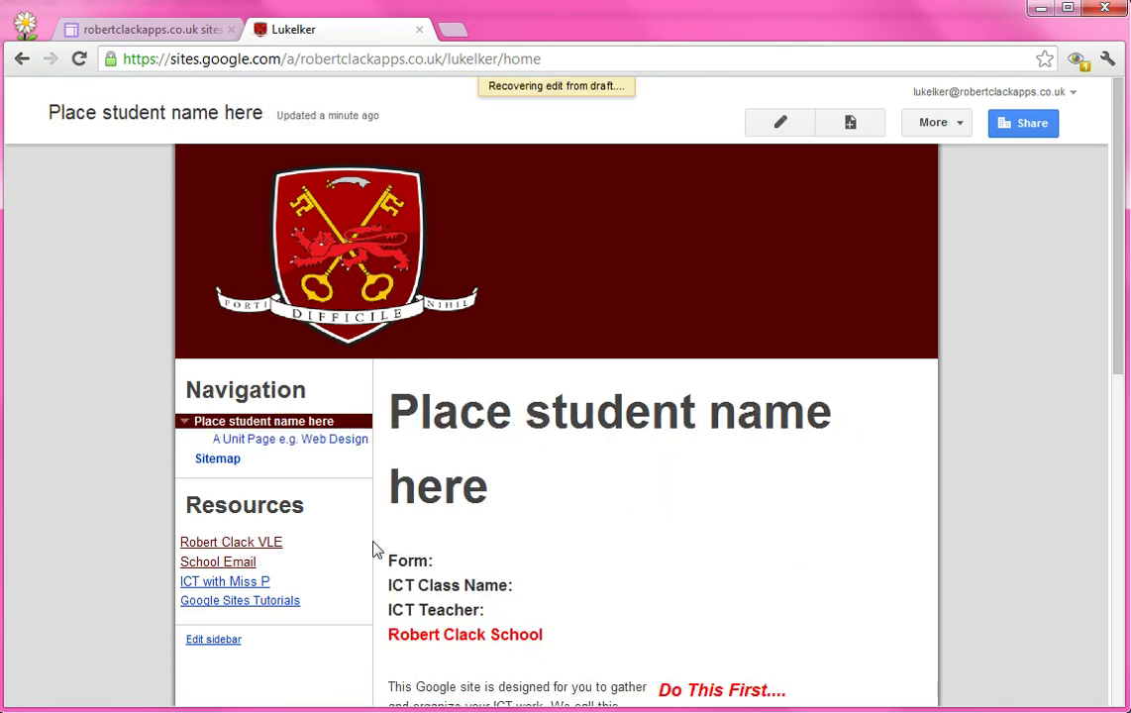